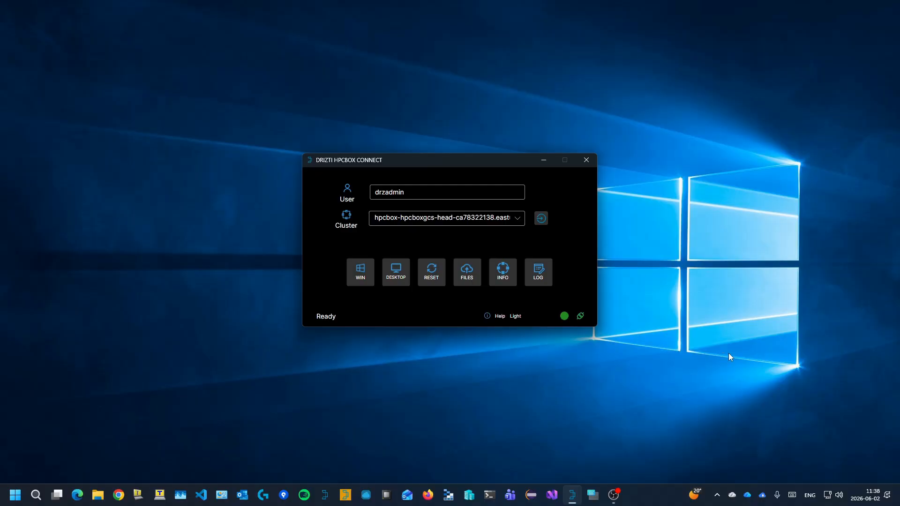
Step: Connect to the cluster's remote desktop and launch HPCBOX-Cluster-App there
click(394, 277)
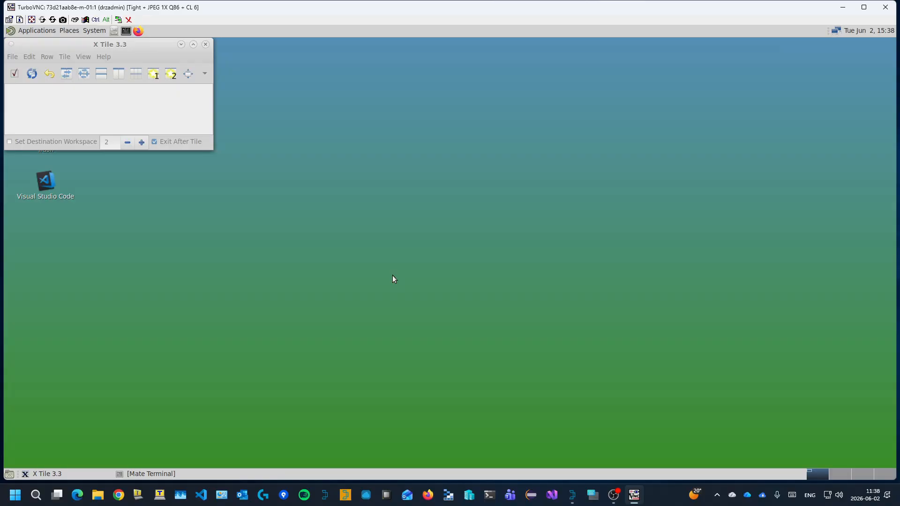
click(37, 32)
mouse_move(33, 75)
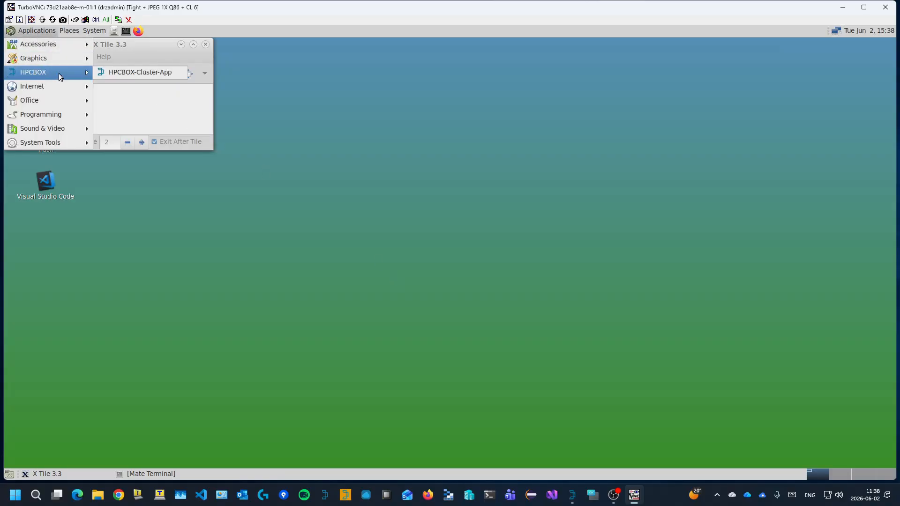
click(141, 72)
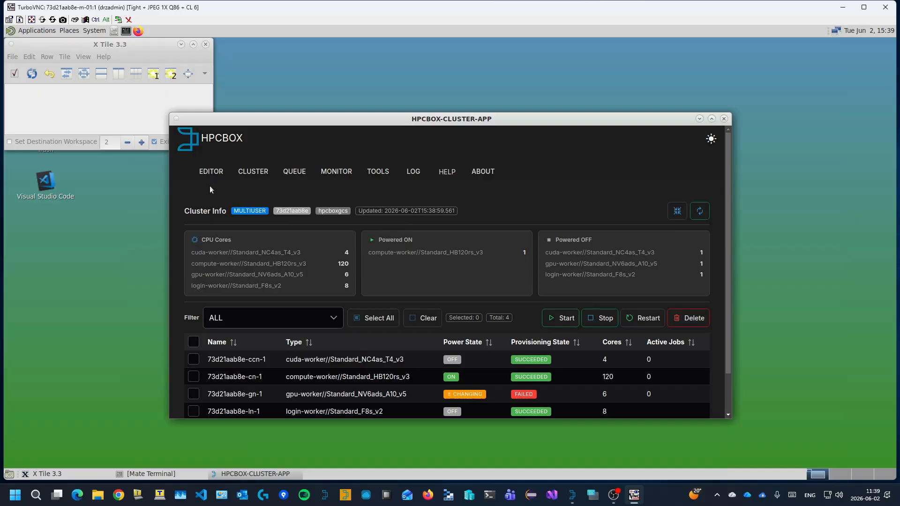
Step: Show the workflow editor in a maximized window and open the AI Assistant over the middle of the canvas
click(211, 171)
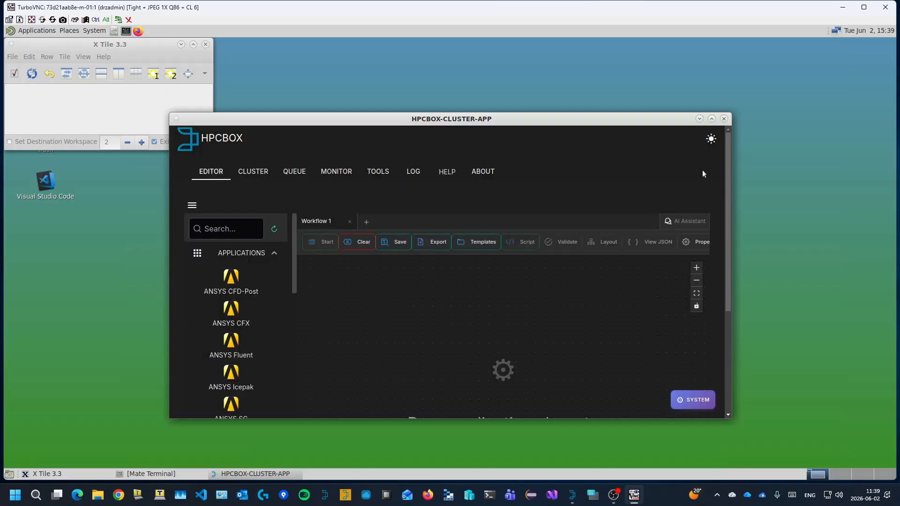
click(711, 119)
click(835, 150)
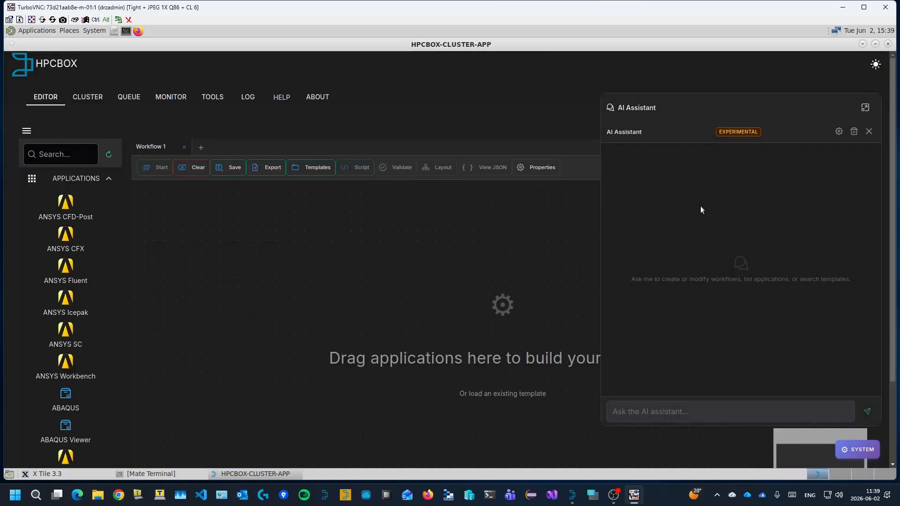
drag(703, 102, 531, 84)
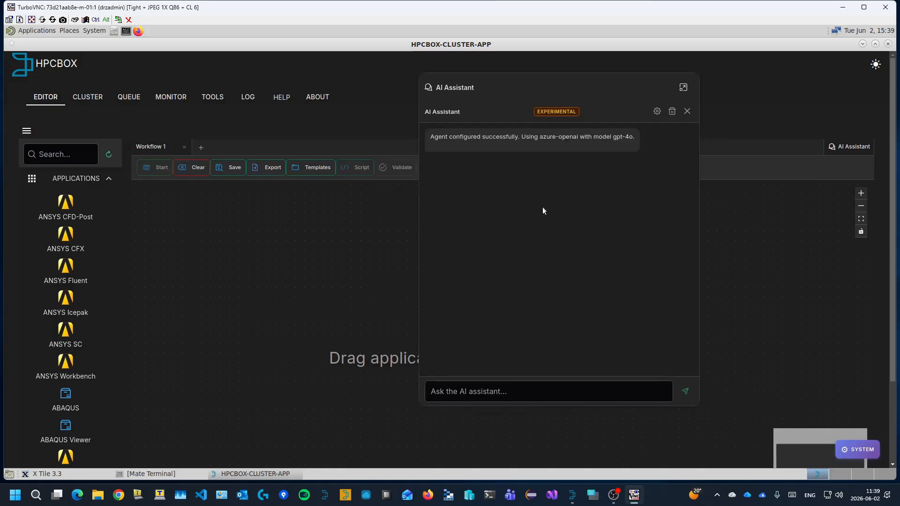
Step: Review the gcs tools connected as external tools in the AI Assistant's agent settings, and close the settings
click(657, 111)
drag(695, 186, 694, 323)
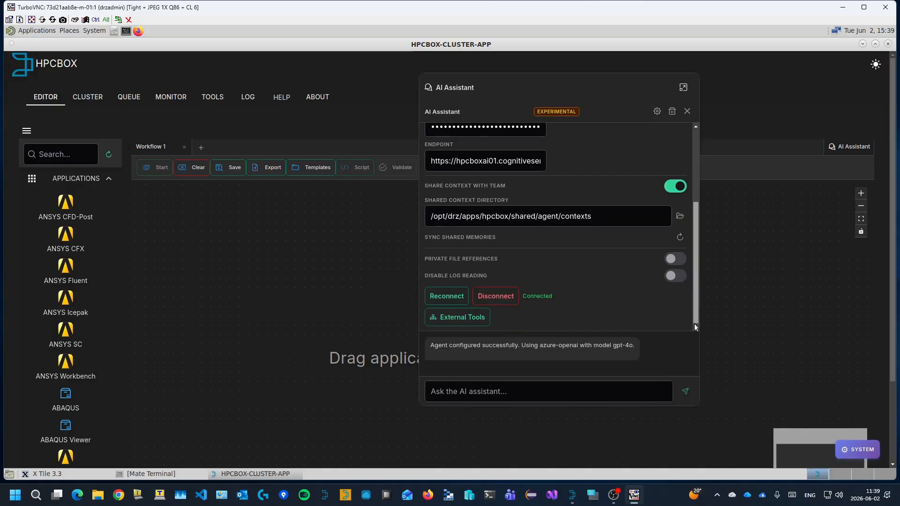
click(460, 321)
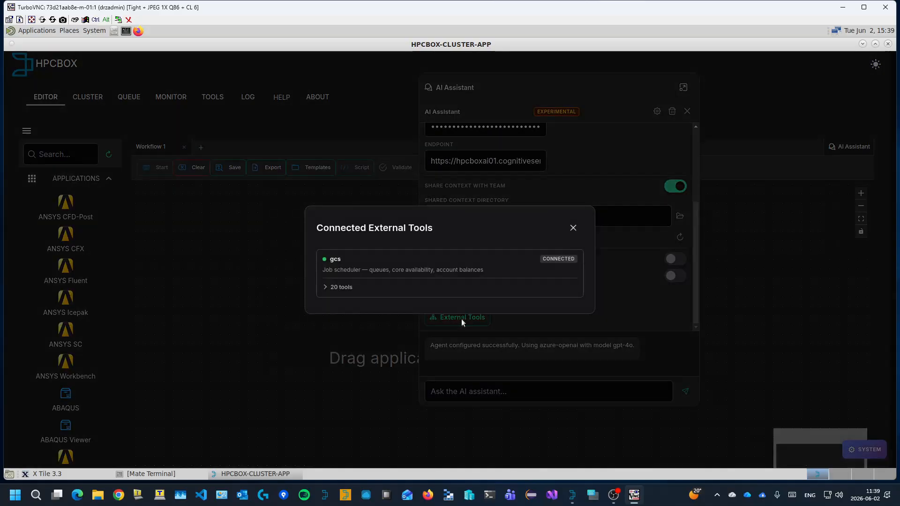
click(325, 288)
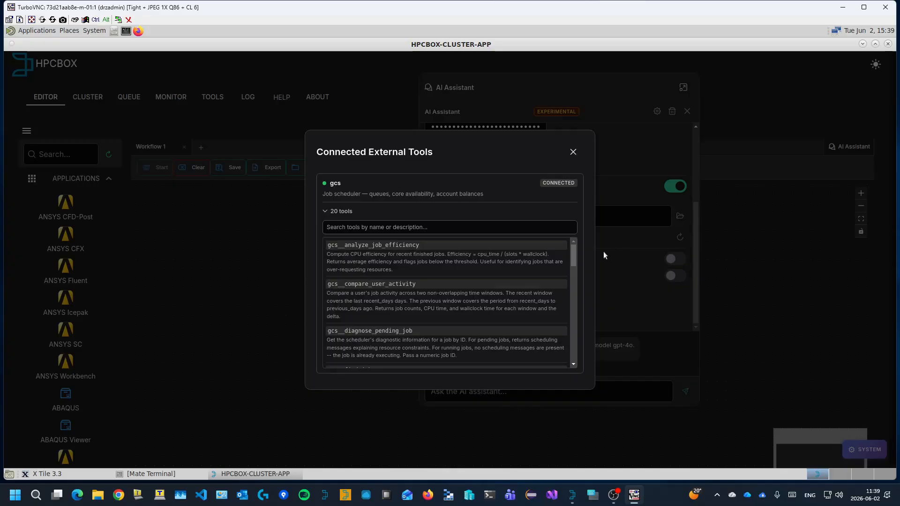
drag(574, 246, 579, 287)
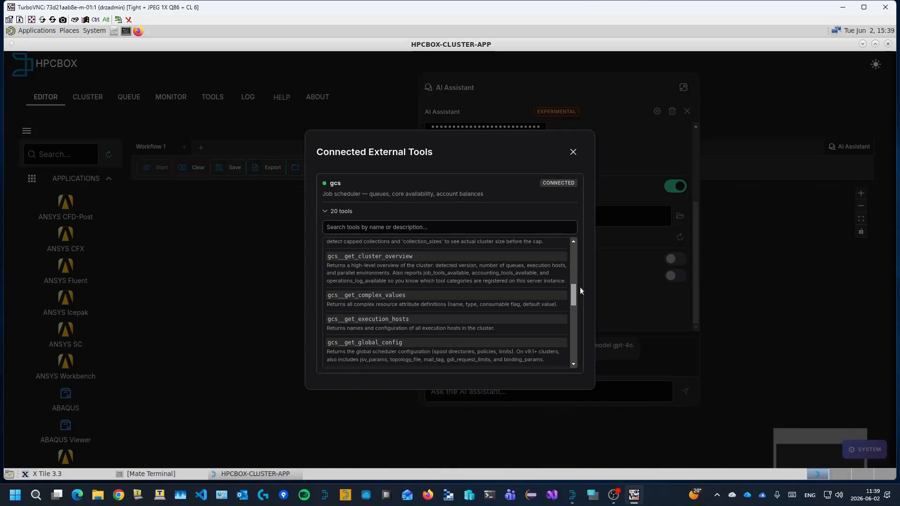
scroll(580, 282, up, 1)
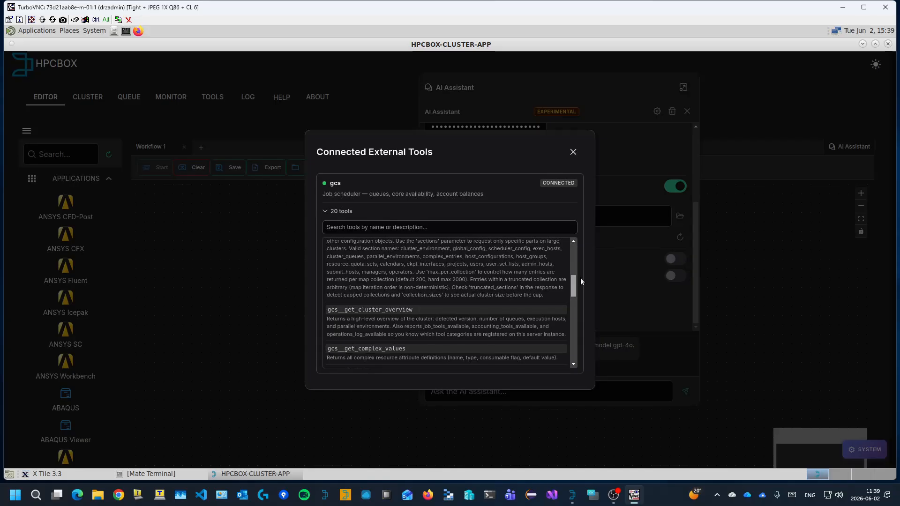
click(574, 153)
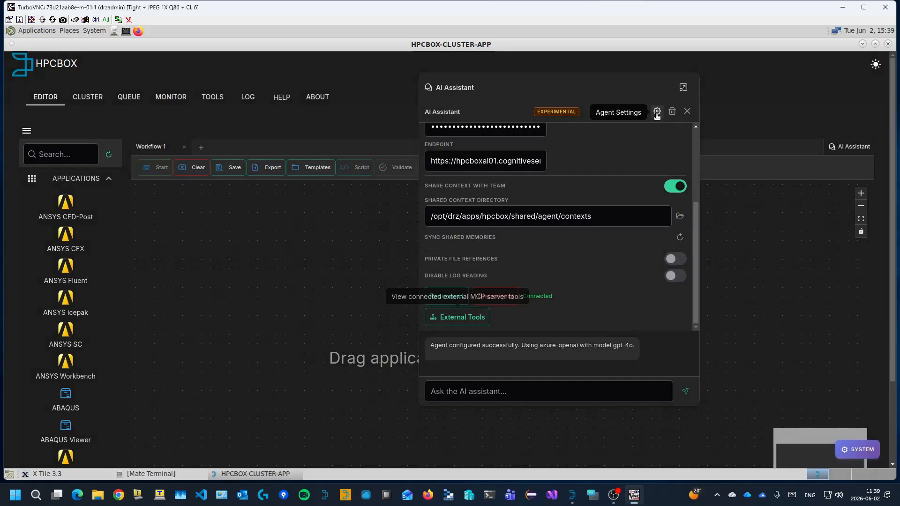
click(657, 112)
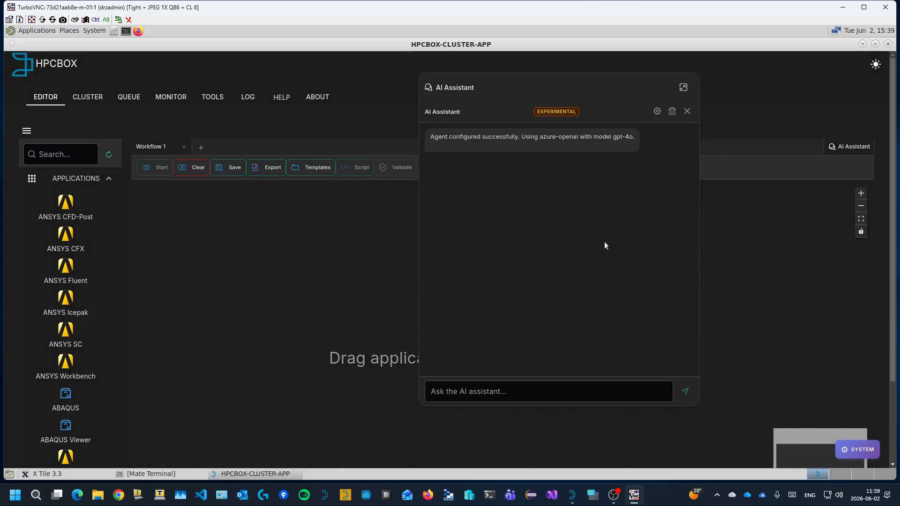
Step: Ask the AI Assistant "what are the execution hosts in gcs"
click(550, 396)
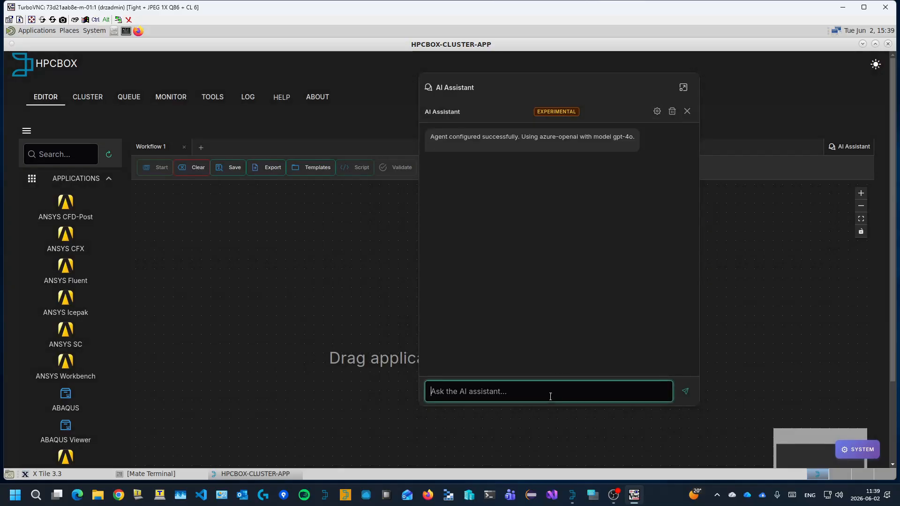
text(what are the execution hosts in gcs)
key(Return)
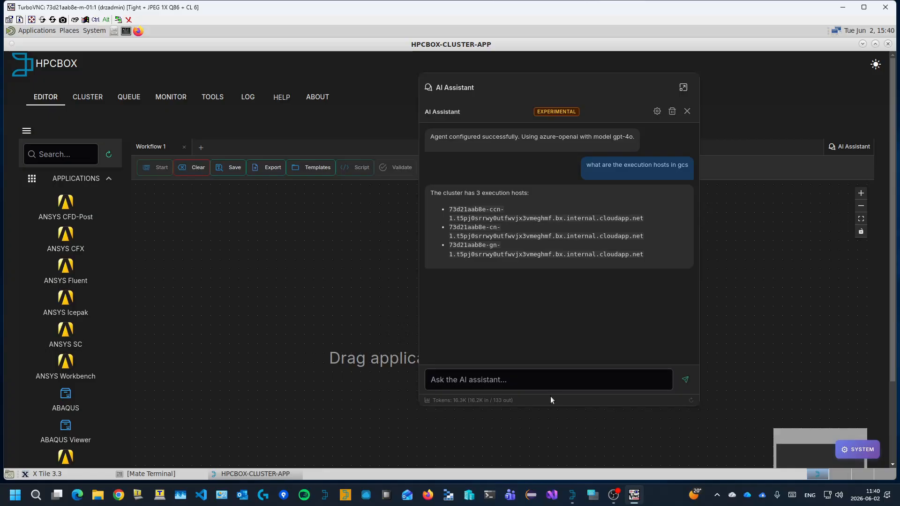
Step: Ask the AI Assistant "how many cpu cores are available in gcs"
click(540, 375)
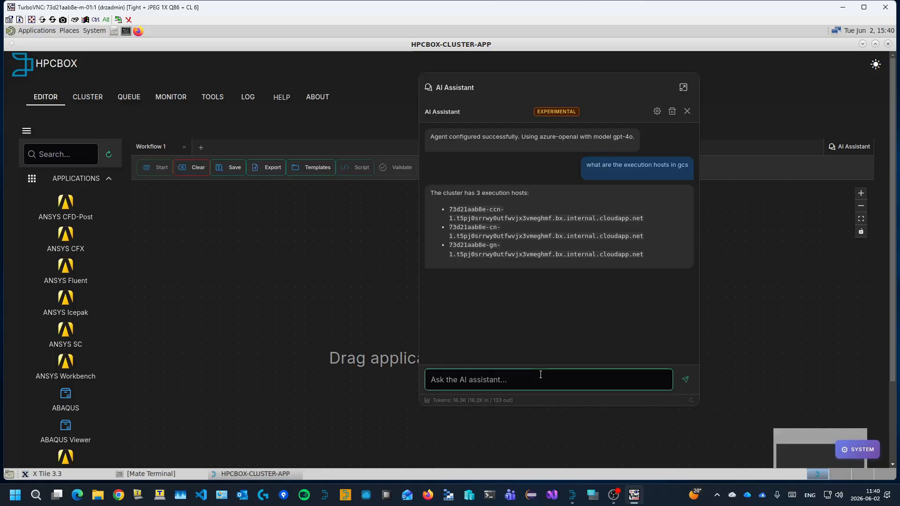
click(569, 379)
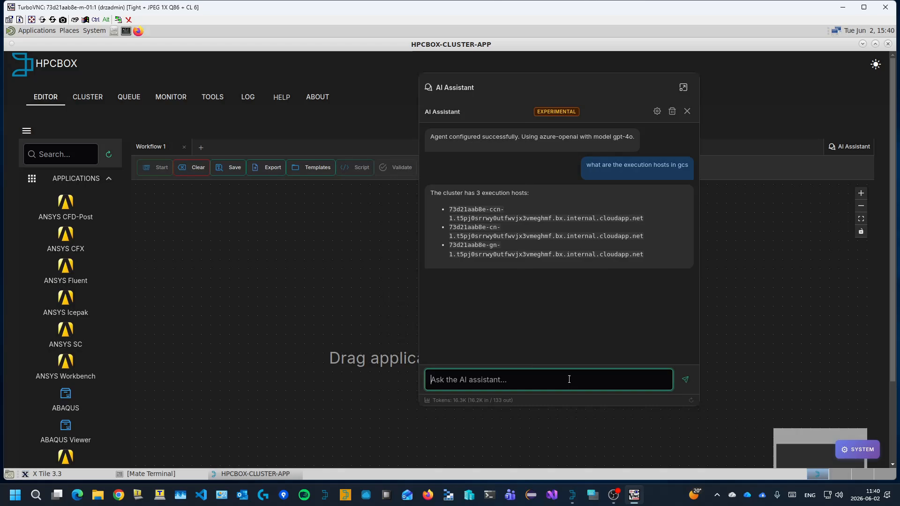
text(how many cpu cores are available in gcs)
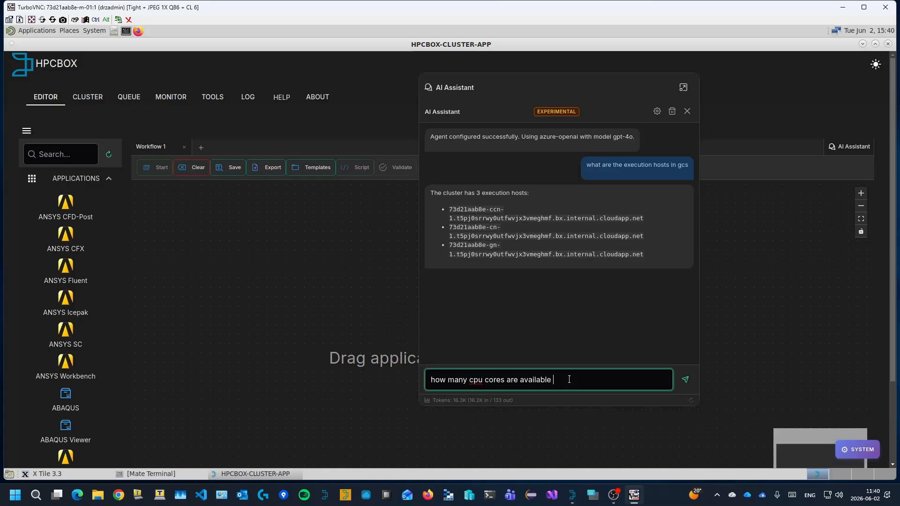
key(Return)
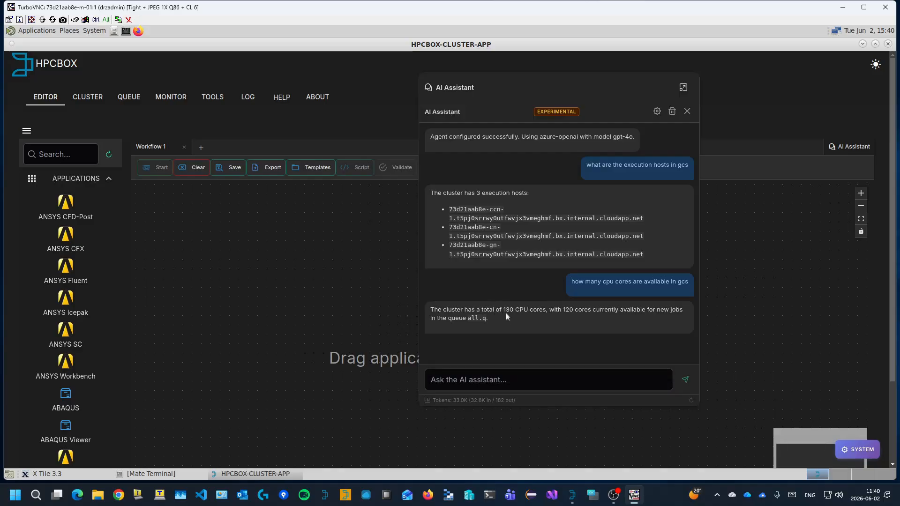
Step: Request a workflow from the AI Assistant with the prompt "create an ANSYS fluent workflow with the available cpu cores in gcs"
click(604, 375)
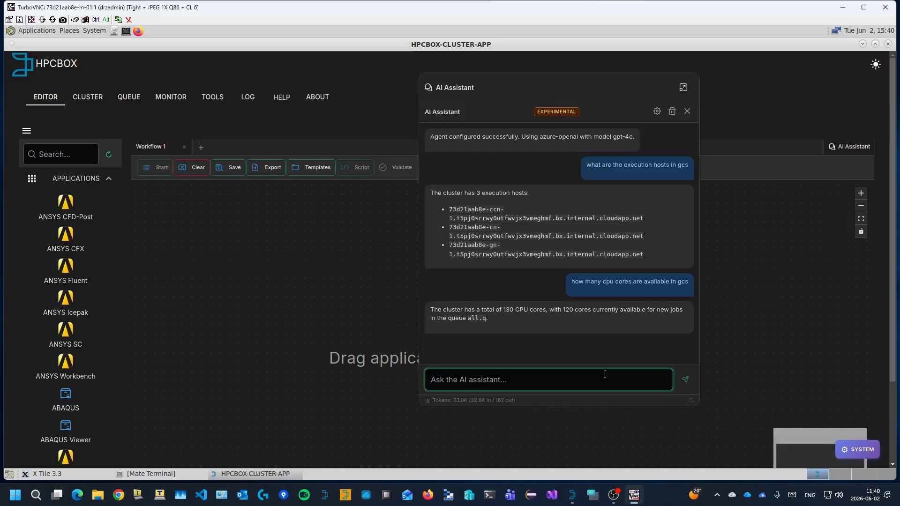
text(create an ANSYS fluent wo)
key(BackSpace)
key(BackSpace)
text(workfl)
key(BackSpace)
text(low with the)
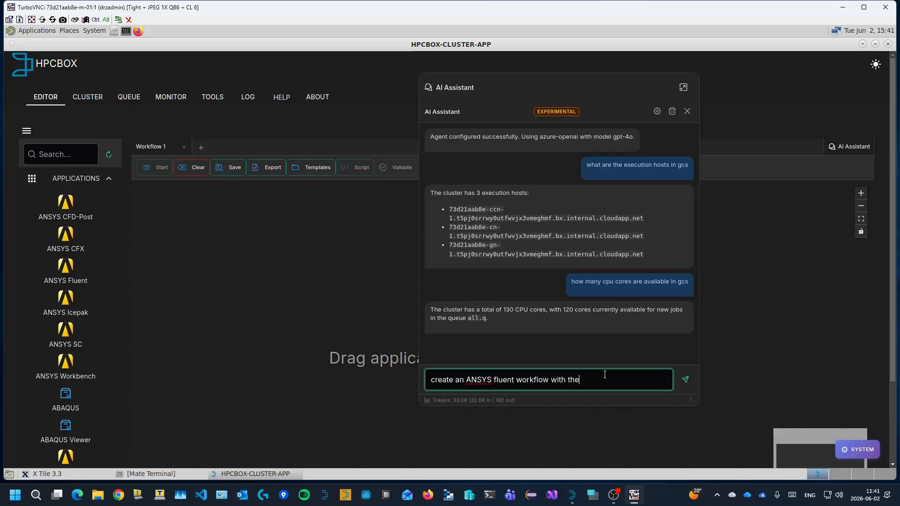
text( available cpu cores in gcs)
key(Return)
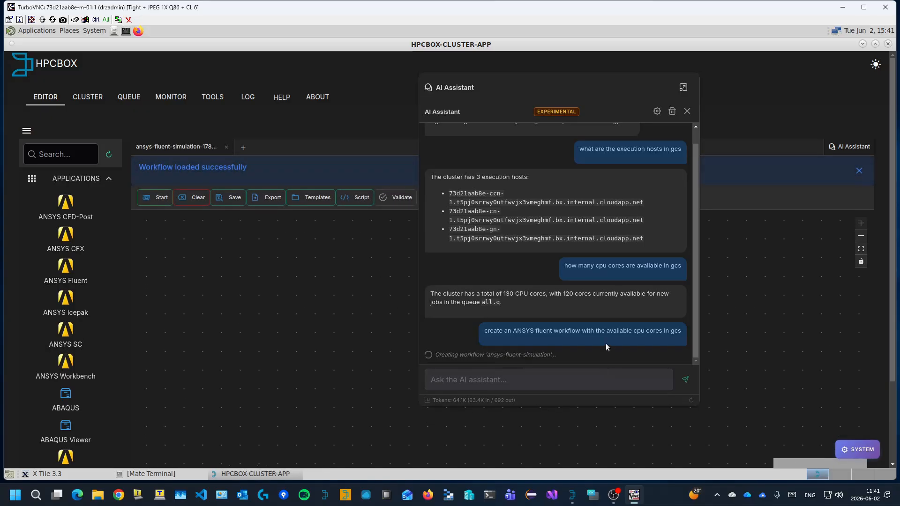
Step: Uncover the canvas to check the CPU cores setting of the ANSYS Fluent node, and move the AI Assistant back over the canvas
drag(530, 82, 716, 142)
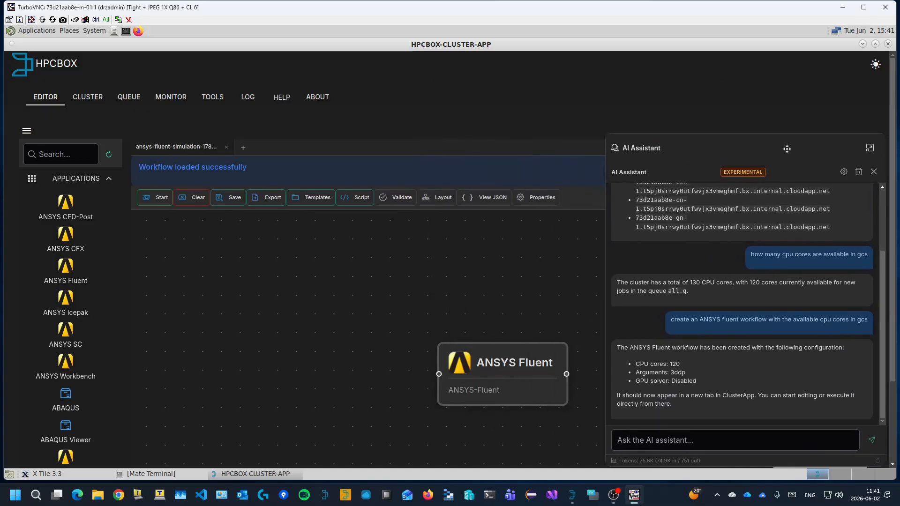
mouse_move(490, 363)
double_click(527, 362)
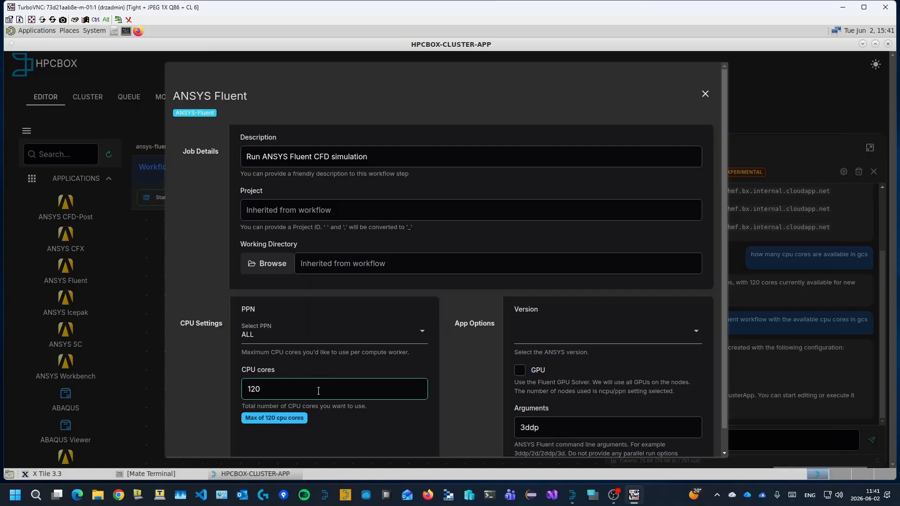
click(705, 94)
drag(717, 148, 482, 88)
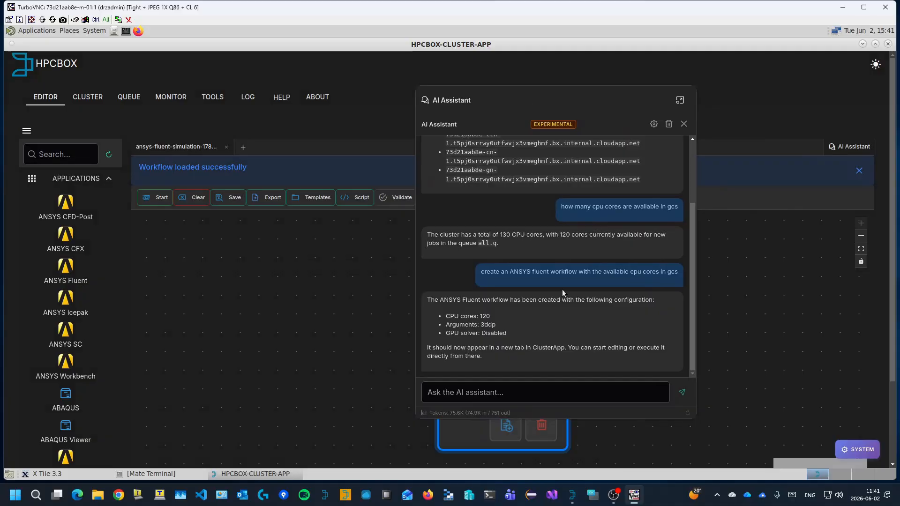